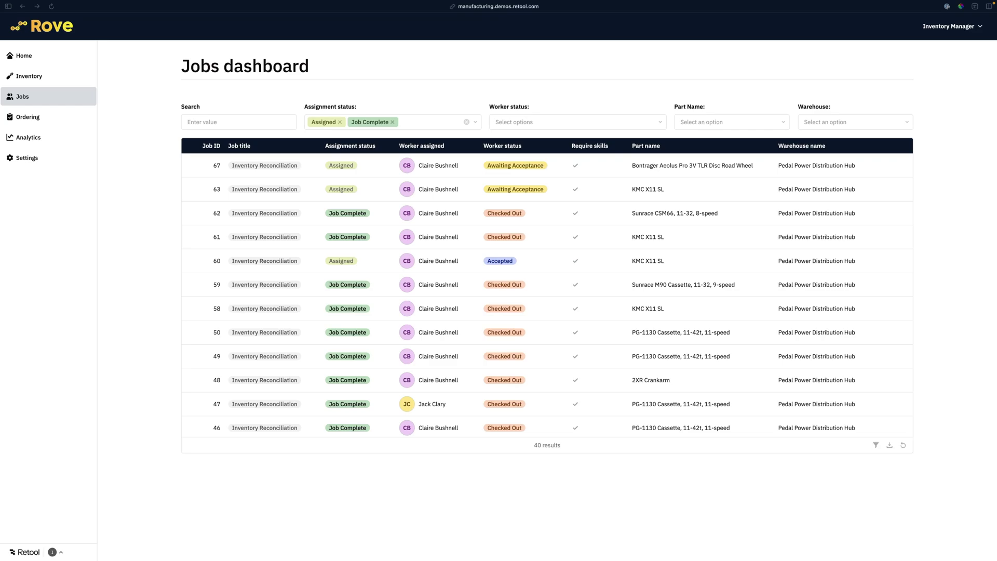
Filter the jobs dashboard to Worker status Awaiting Acceptance
{"action": "left_click", "coordinate": [577, 121]}
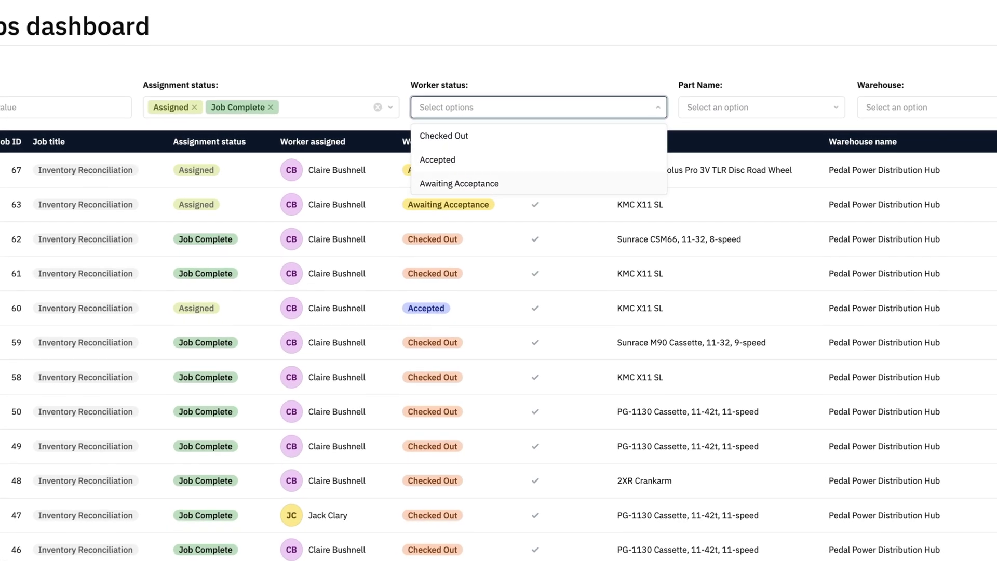
{"action": "left_click", "coordinate": [523, 175]}
{"action": "key", "text": "Escape"}
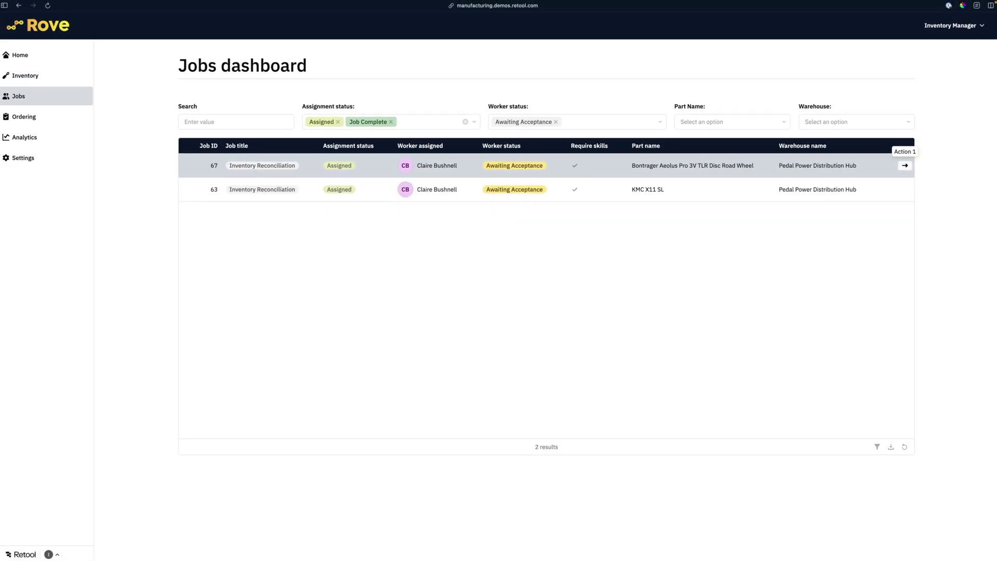
View job #67's details, checking its attachments and then its comments
{"action": "left_click", "coordinate": [901, 165]}
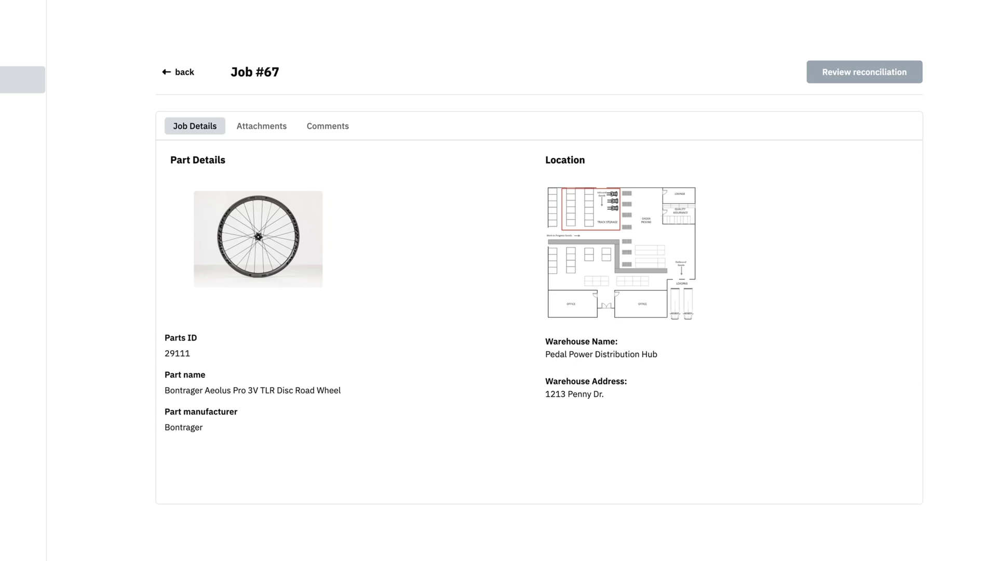
{"action": "left_click", "coordinate": [246, 128]}
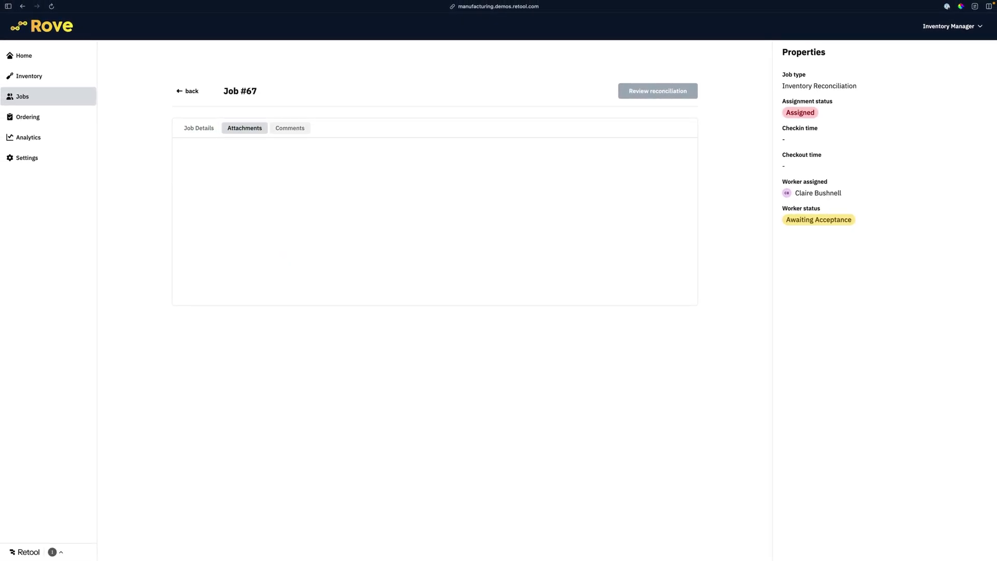
{"action": "left_click", "coordinate": [290, 128]}
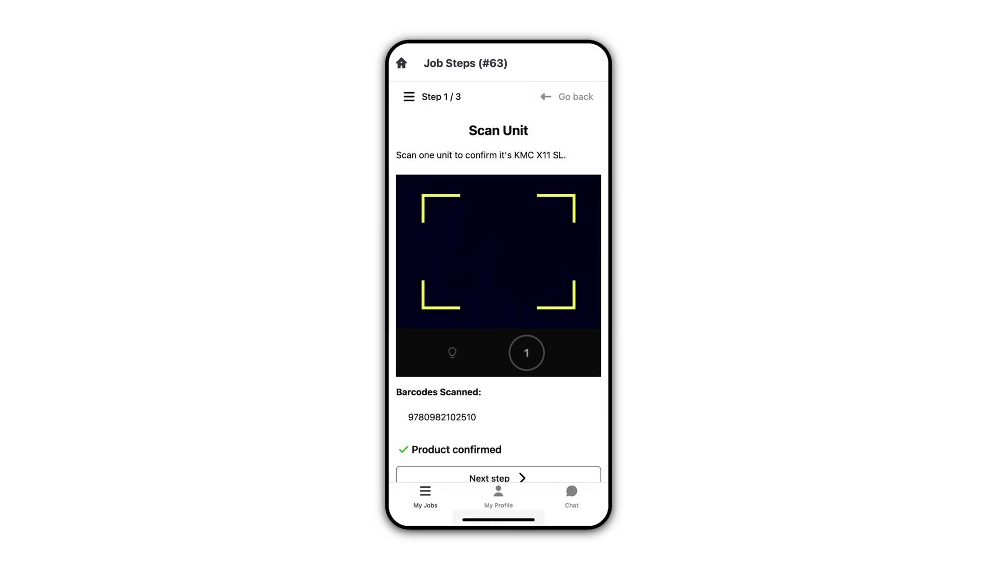
Advance job #63 through unit count to the Capture Image step, then begin a comment
{"action": "left_click", "coordinate": [498, 478]}
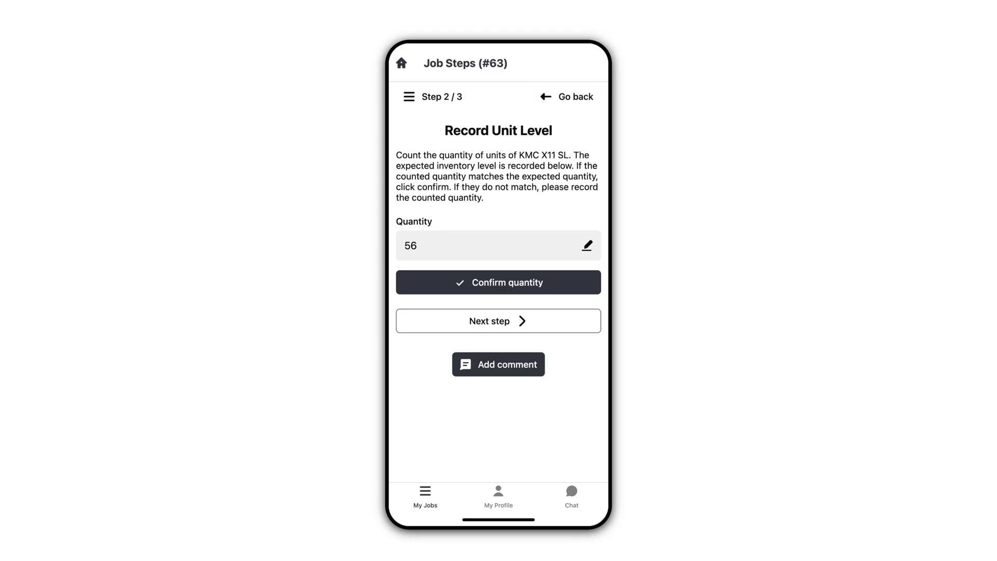
{"action": "left_click", "coordinate": [498, 320]}
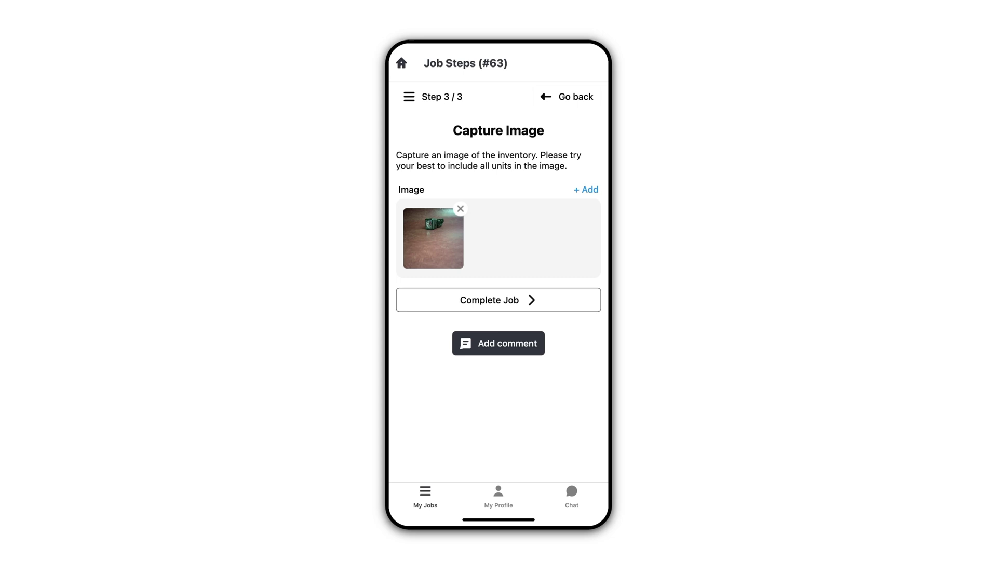
{"action": "left_click", "coordinate": [499, 343]}
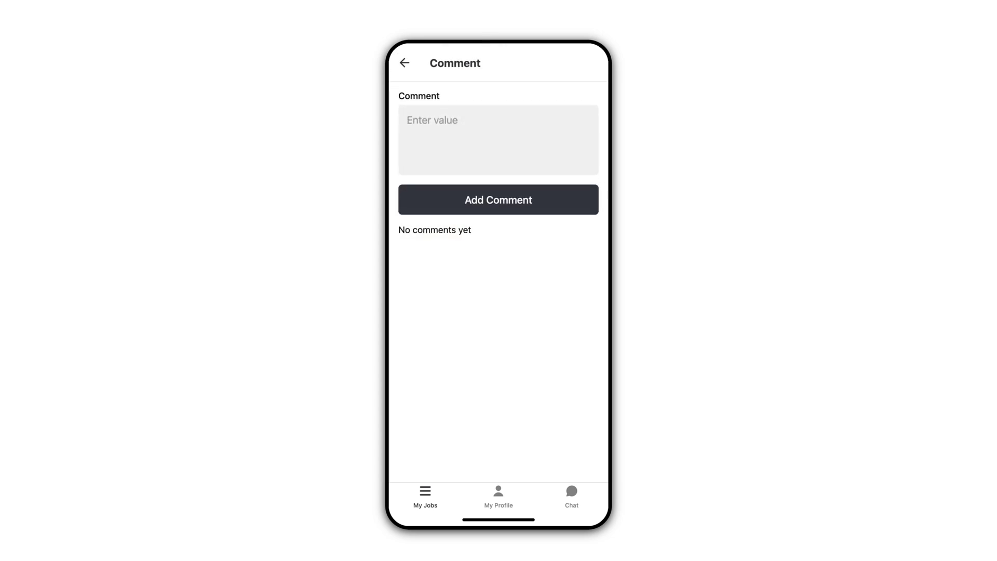
{"action": "type", "text": "Damaged"}
{"action": "type", "text": " parts"}
Post the 'Damaged parts' comment and mark job #63 complete
{"action": "left_click", "coordinate": [499, 199]}
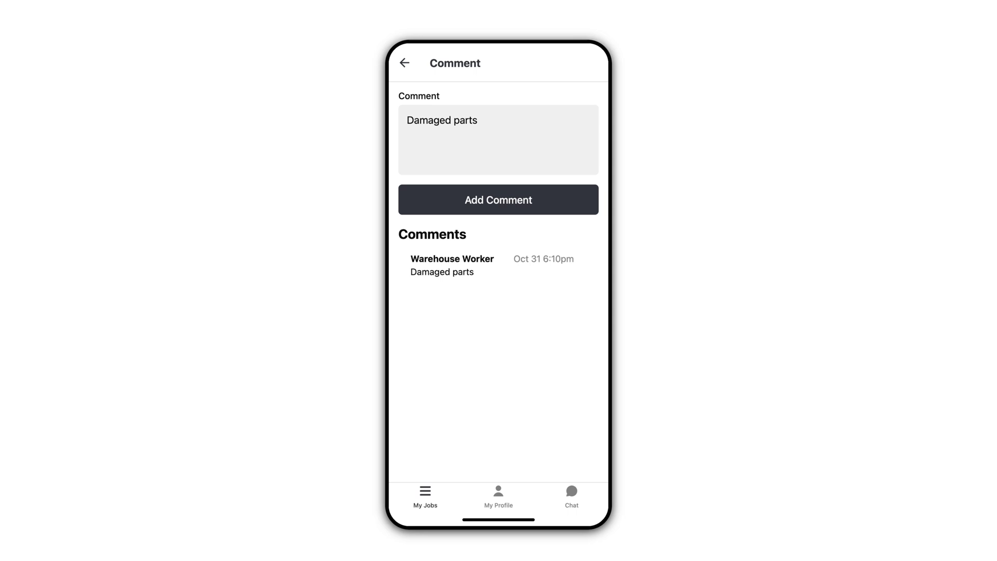
{"action": "left_click", "coordinate": [405, 63]}
{"action": "left_click", "coordinate": [500, 300]}
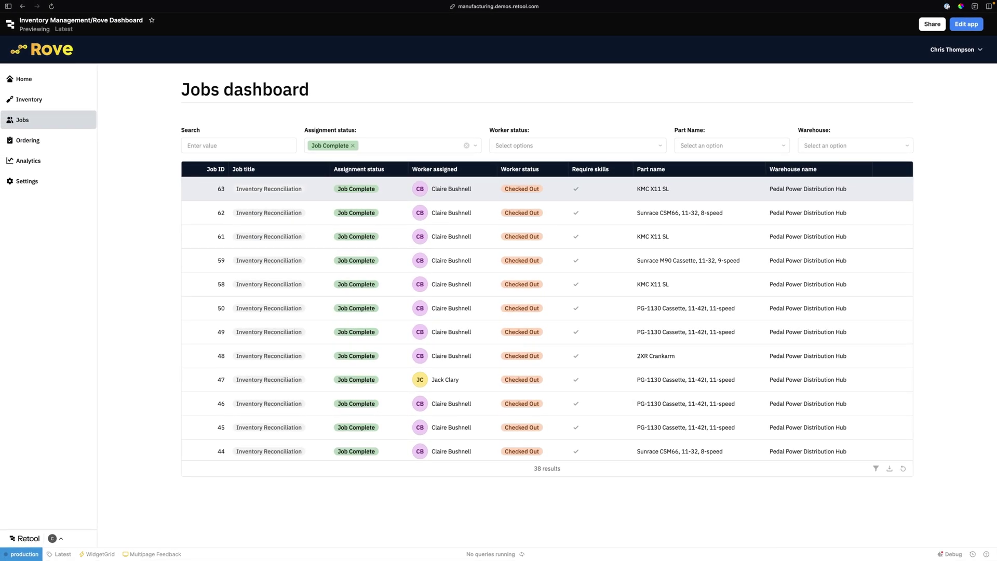
Reply 'Thanks!' on job #63 and bring up its reconciliation review
{"action": "left_click", "coordinate": [546, 188]}
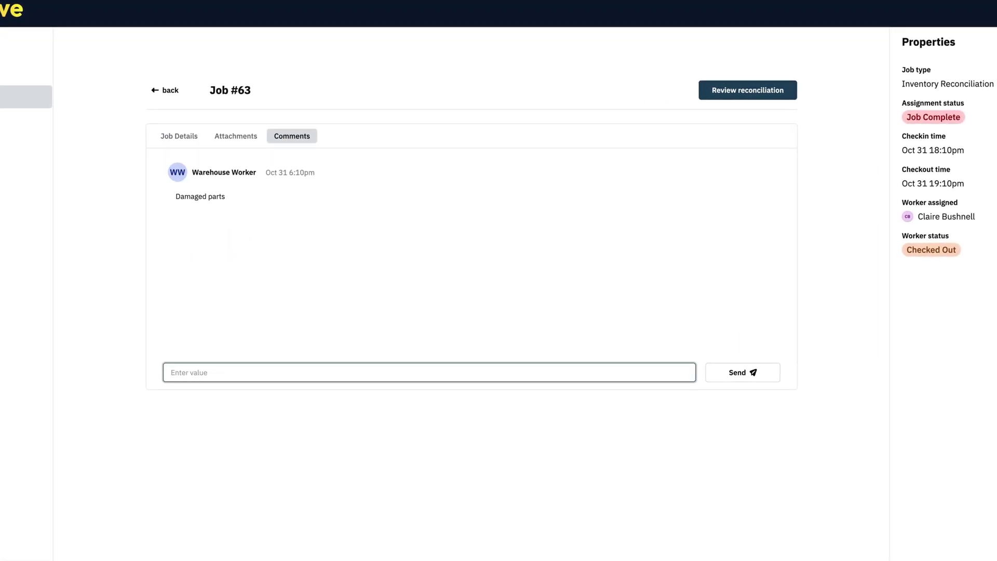
{"action": "type", "text": "Thanks!"}
{"action": "key", "text": "Return"}
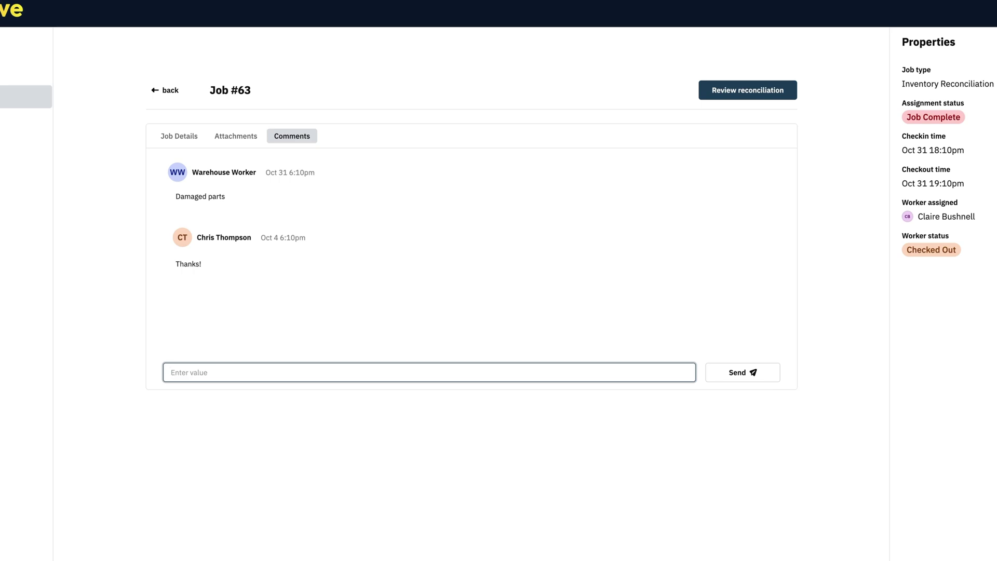
{"action": "left_click", "coordinate": [747, 90]}
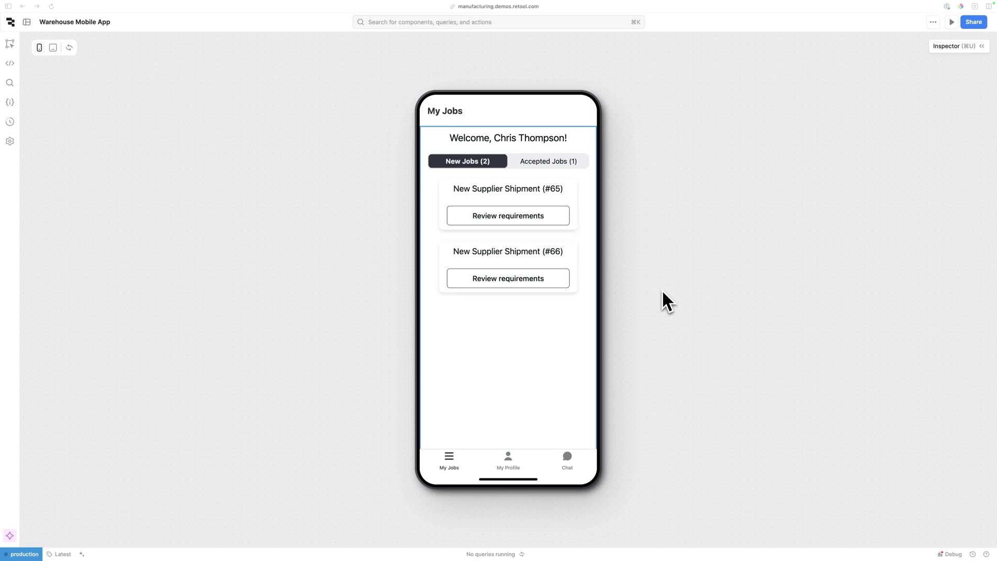
Show the Warehouse Mobile App's component tree in the editor sidebar
{"action": "left_click", "coordinate": [10, 44]}
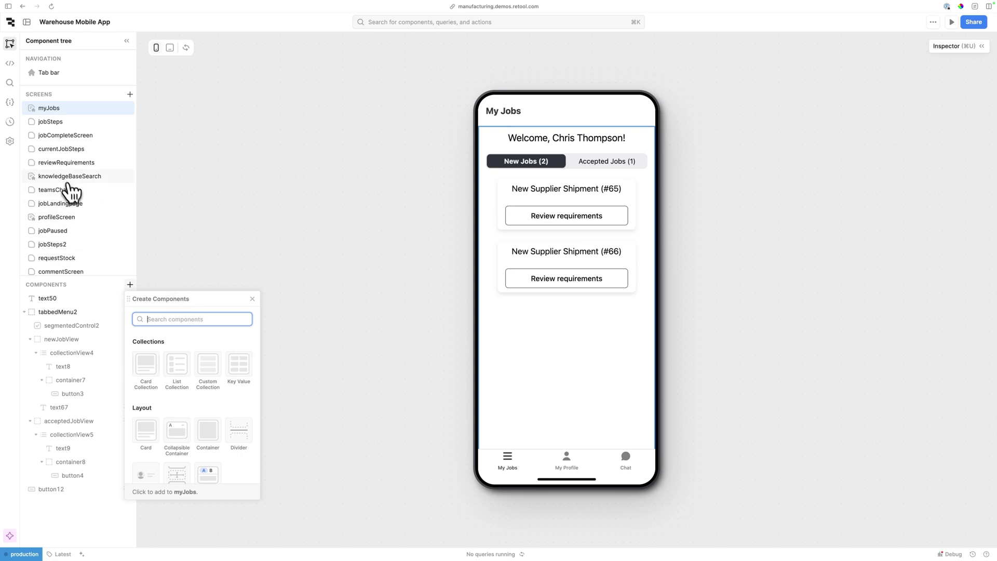
Browse the app's queries list, then hide side panels leaving only the My Jobs preview
{"action": "left_click", "coordinate": [10, 63]}
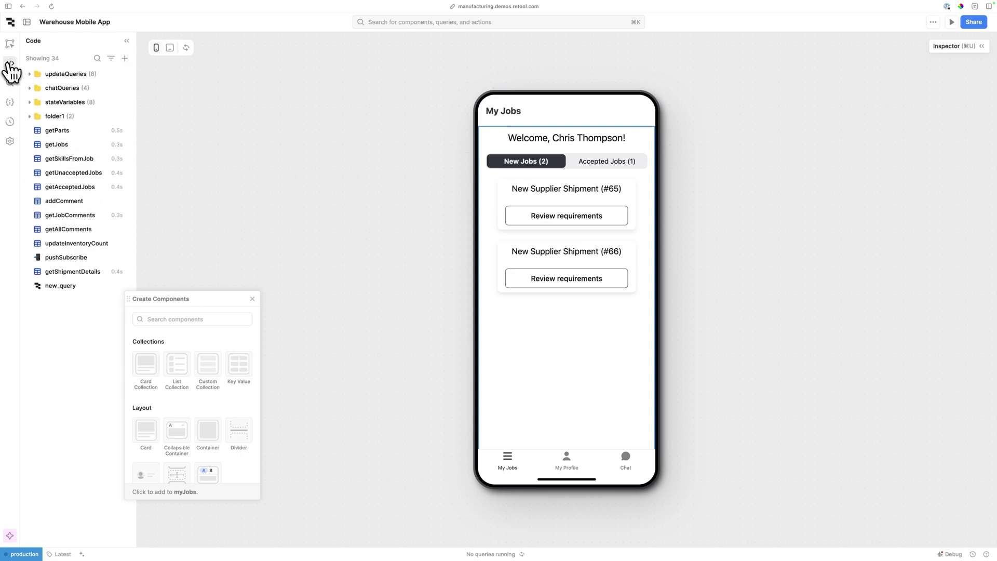
{"action": "left_click", "coordinate": [227, 279]}
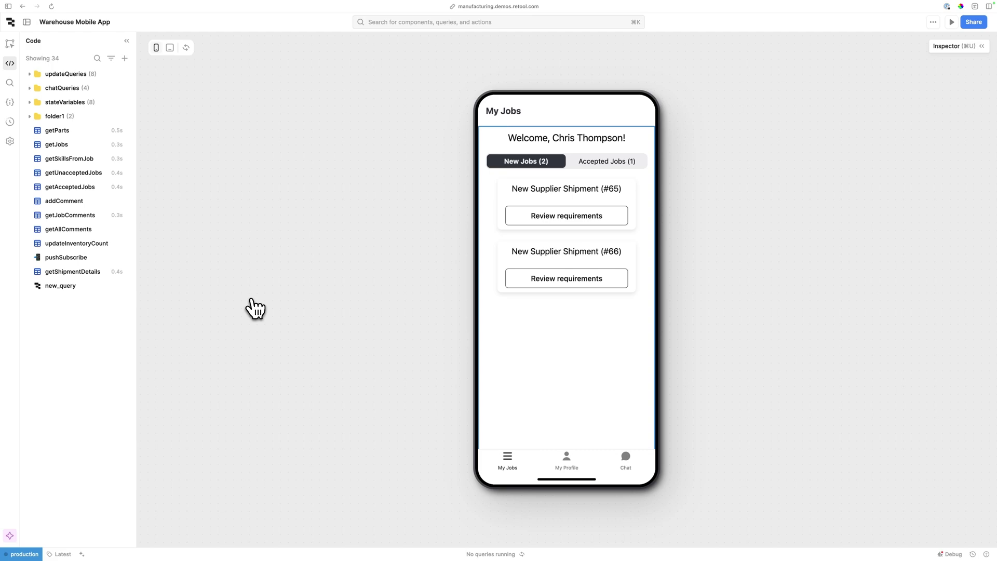
{"action": "key", "text": "ctrl+b"}
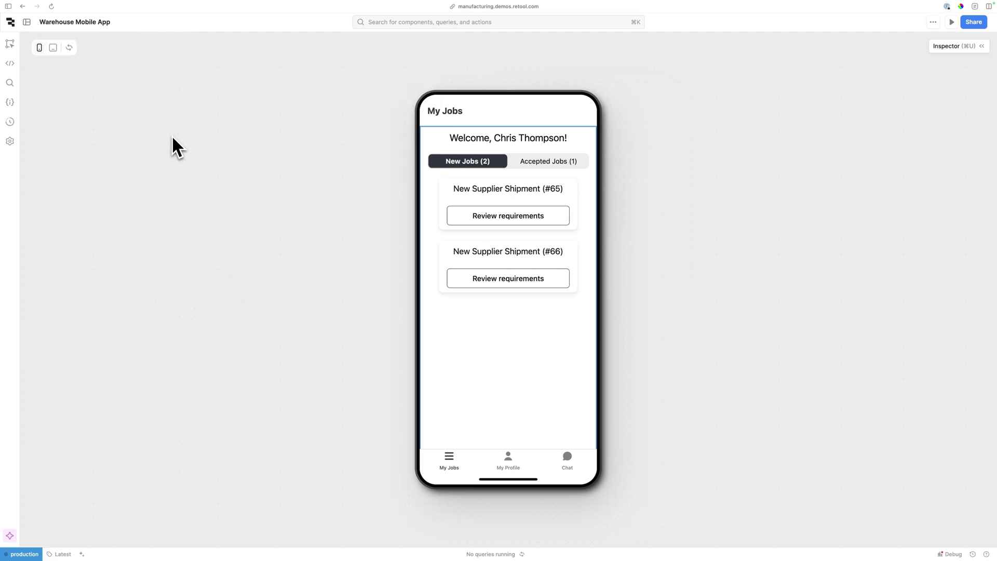